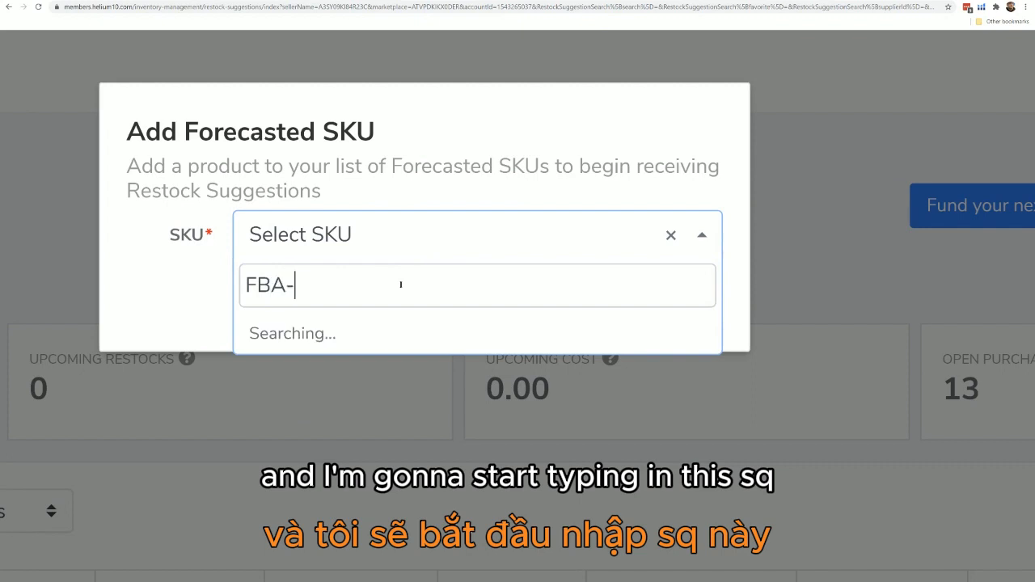
- Add FBA-COFFIN-PINK as a forecasted SKU and reload the restock suggestions page
type("F")
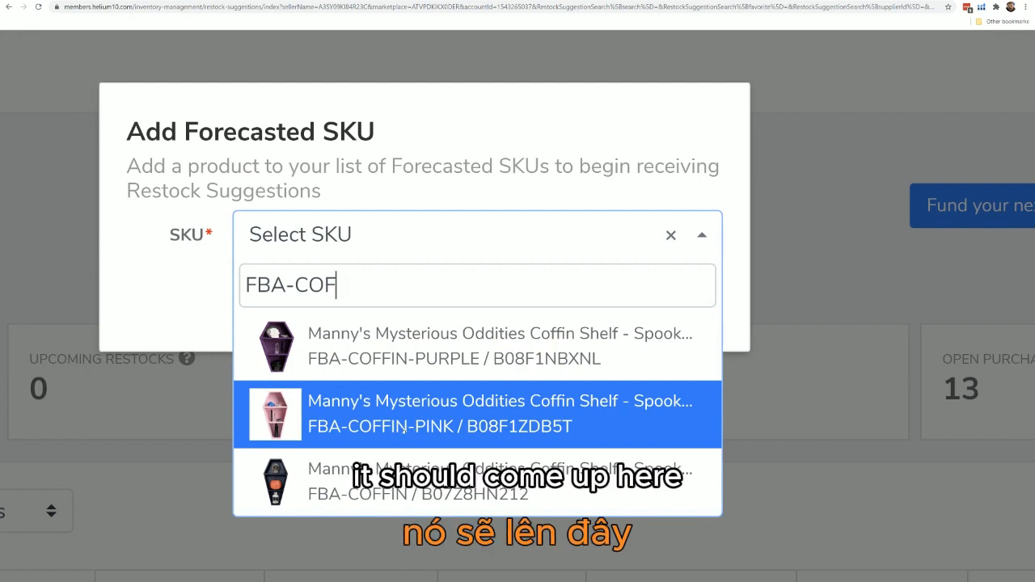
left_click(413, 430)
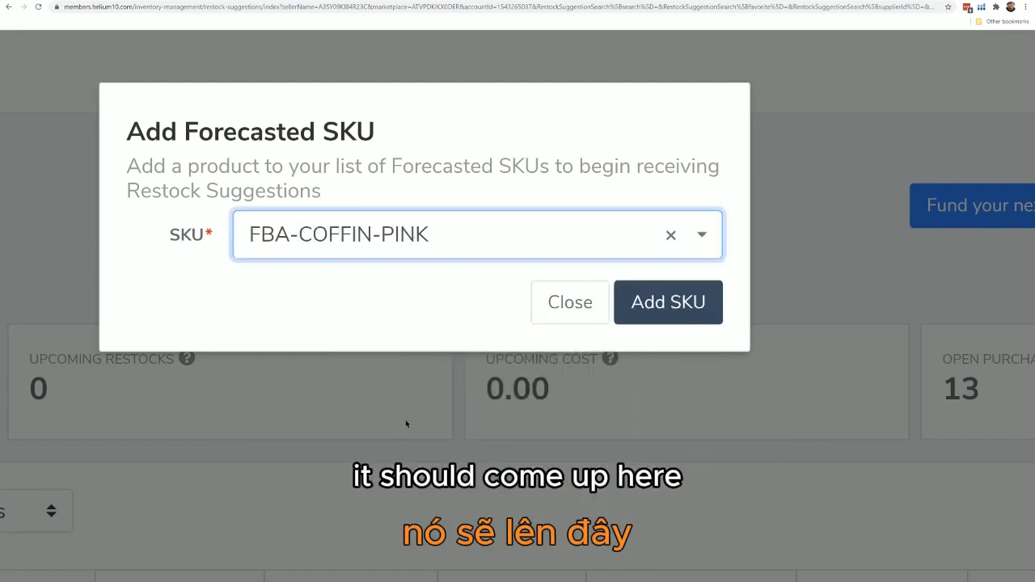
left_click(653, 317)
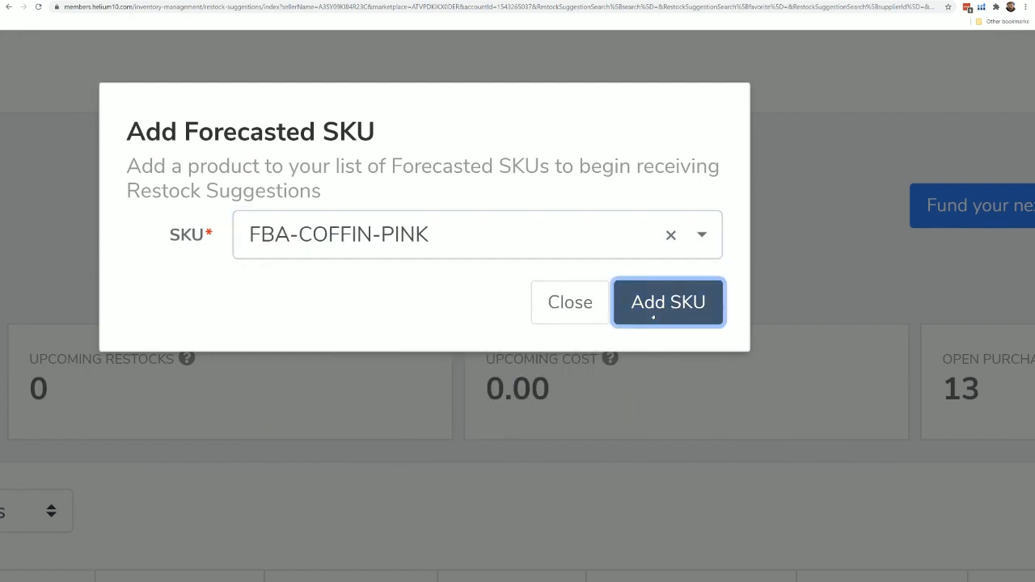
scroll(653, 316, "down", 5)
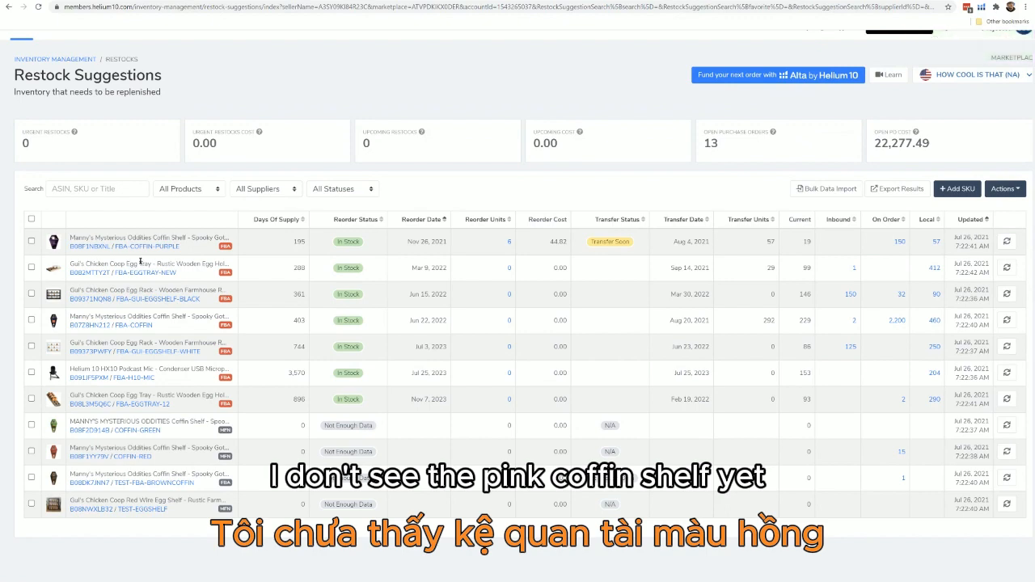
left_click(39, 9)
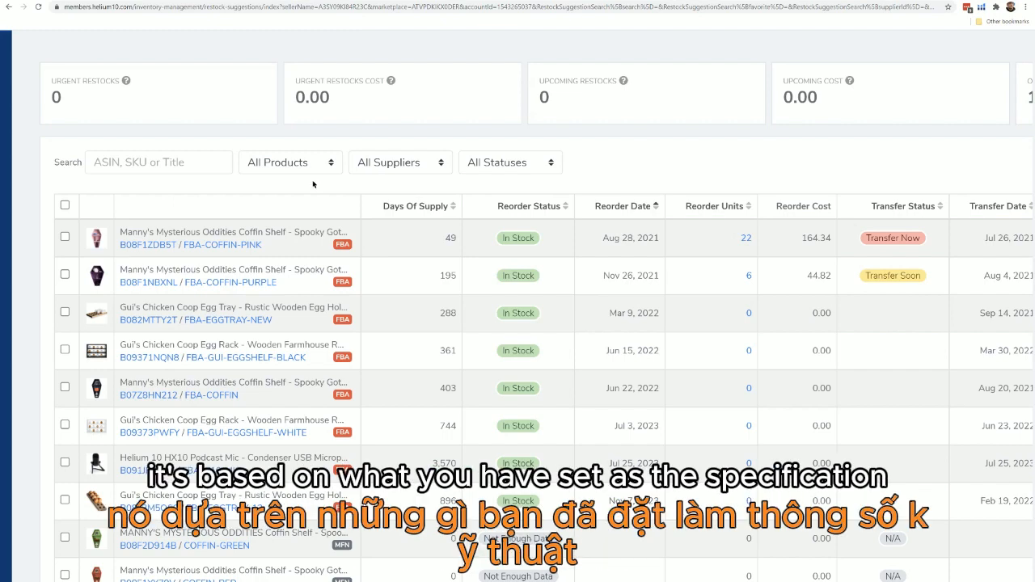
- Open the product page of FBA-COFFIN-PINK and inspect the July 18, 2021 figures in its performance chart
left_click(226, 245)
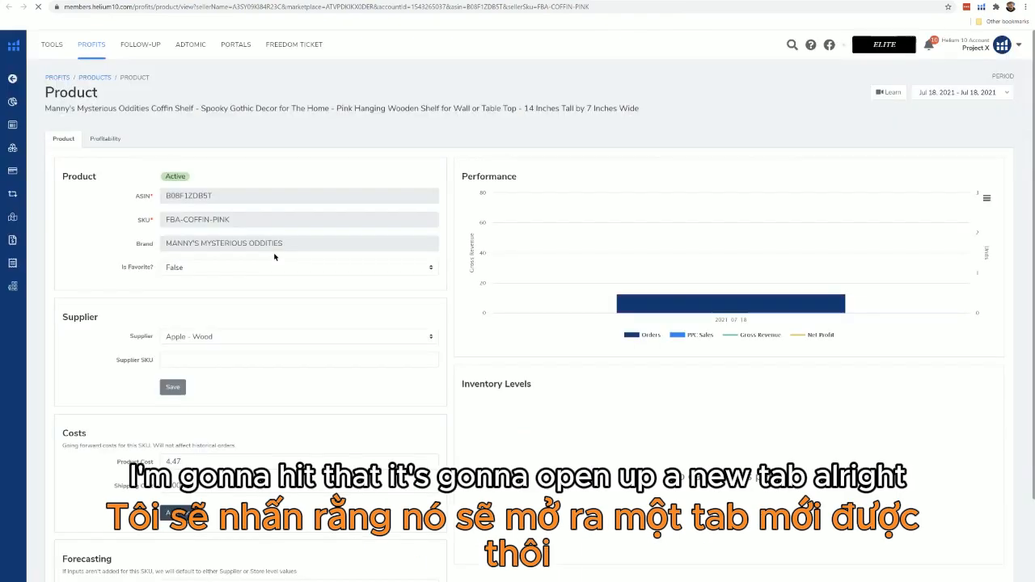
scroll(274, 257, "up", 5)
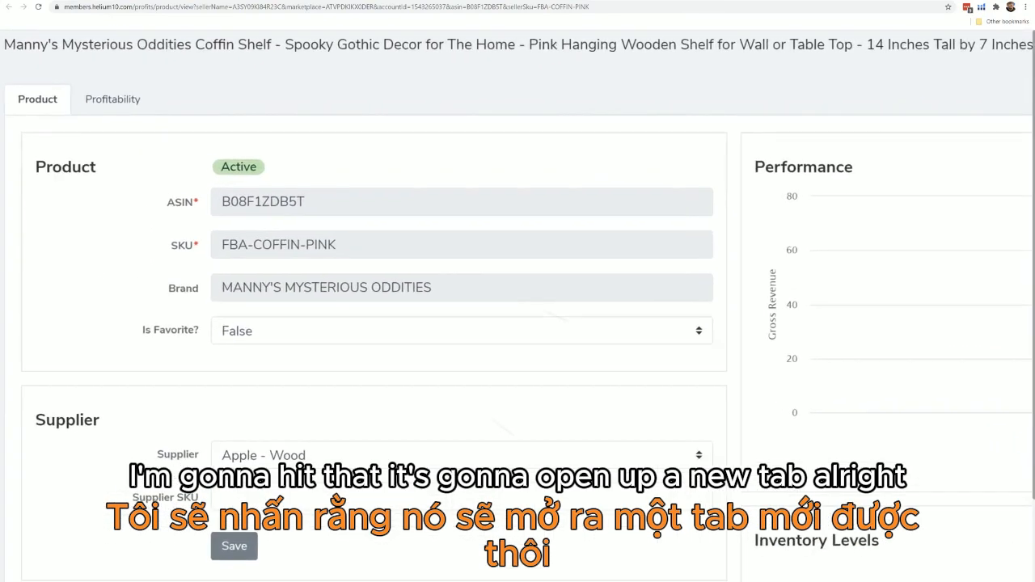
scroll(314, 471, "up", 1)
scroll(314, 405, "down", 3)
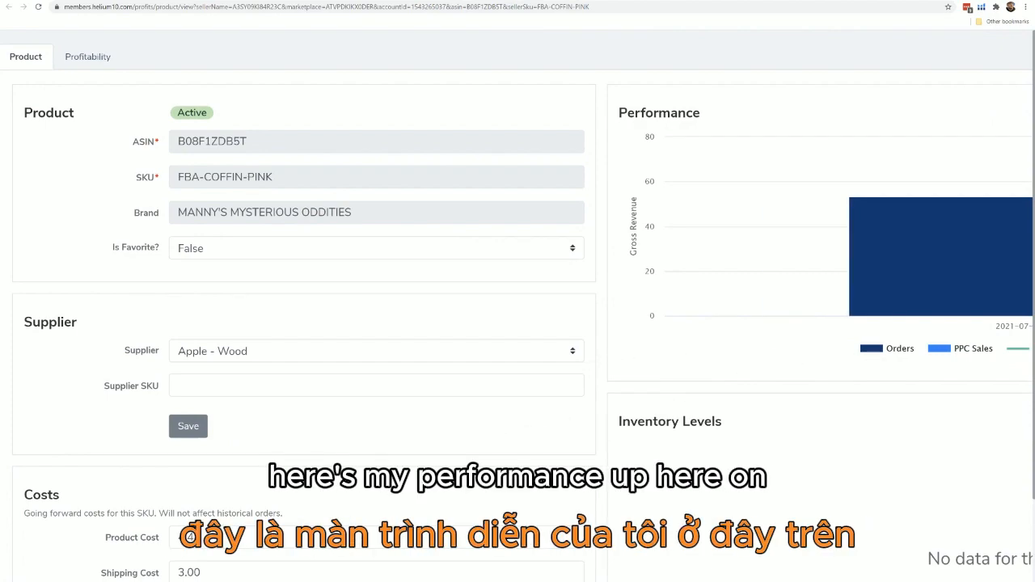
scroll(303, 323, "down", 4)
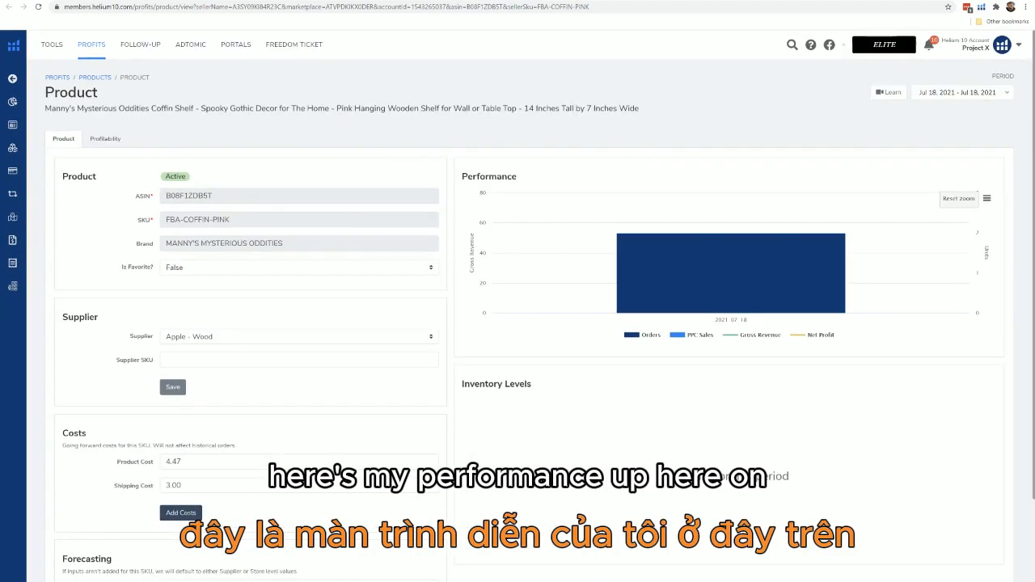
mouse_move(613, 319)
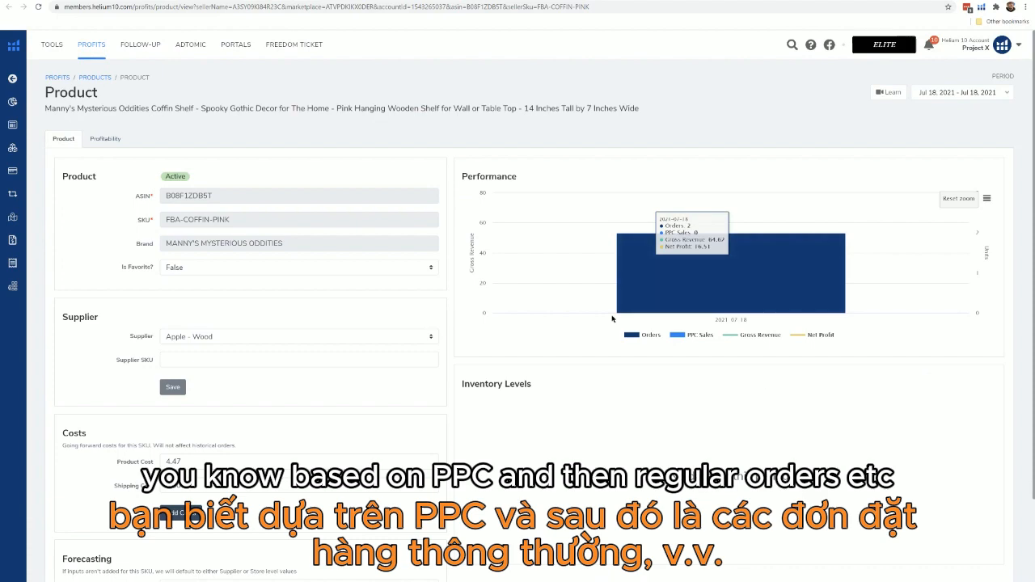
- Choose Apple - Wood as the supplier for the pink coffin shelf
scroll(342, 335, "up", 8)
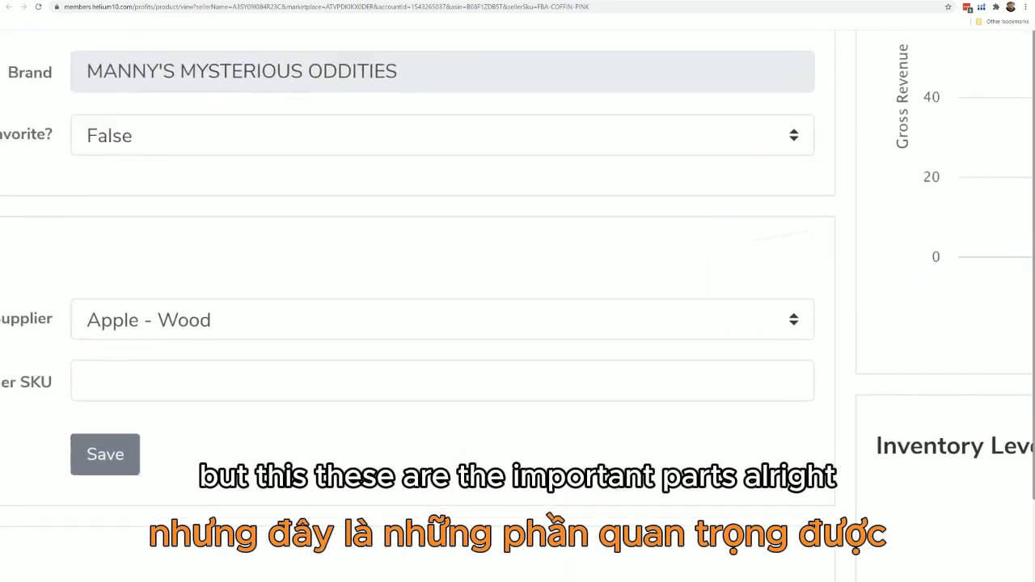
scroll(342, 335, "down", 2)
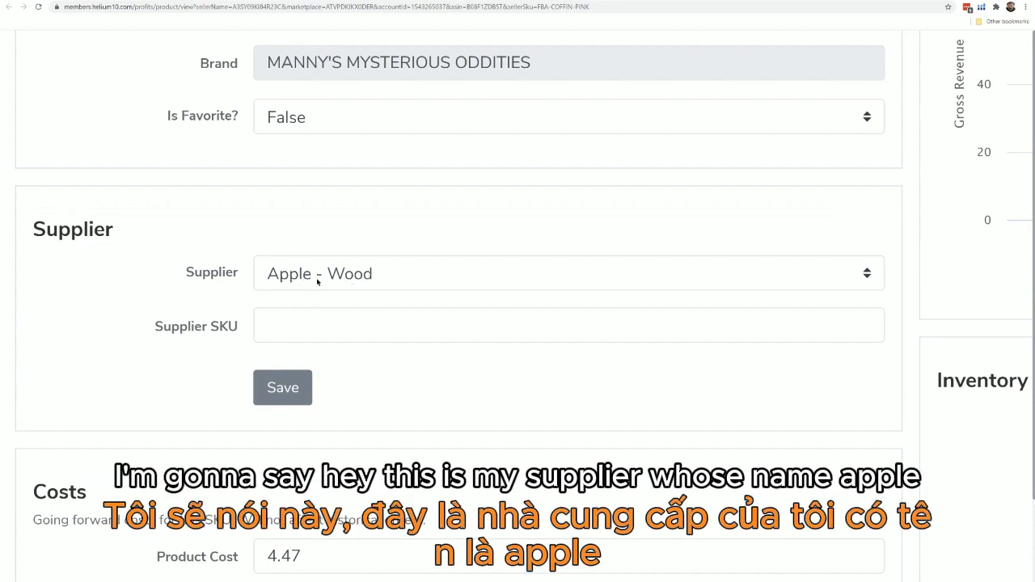
left_click(354, 277)
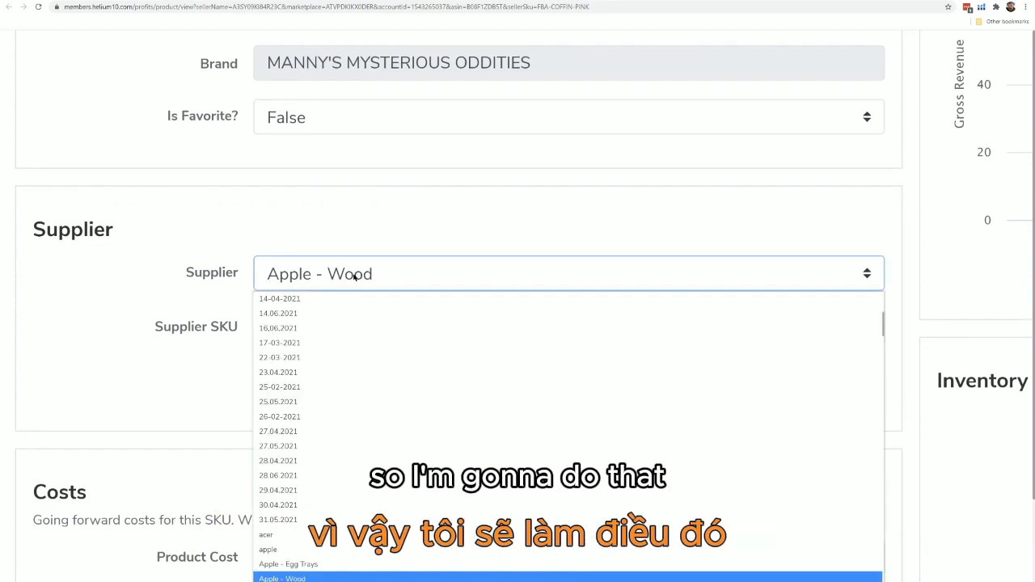
scroll(293, 485, "down", 1)
left_click(109, 294)
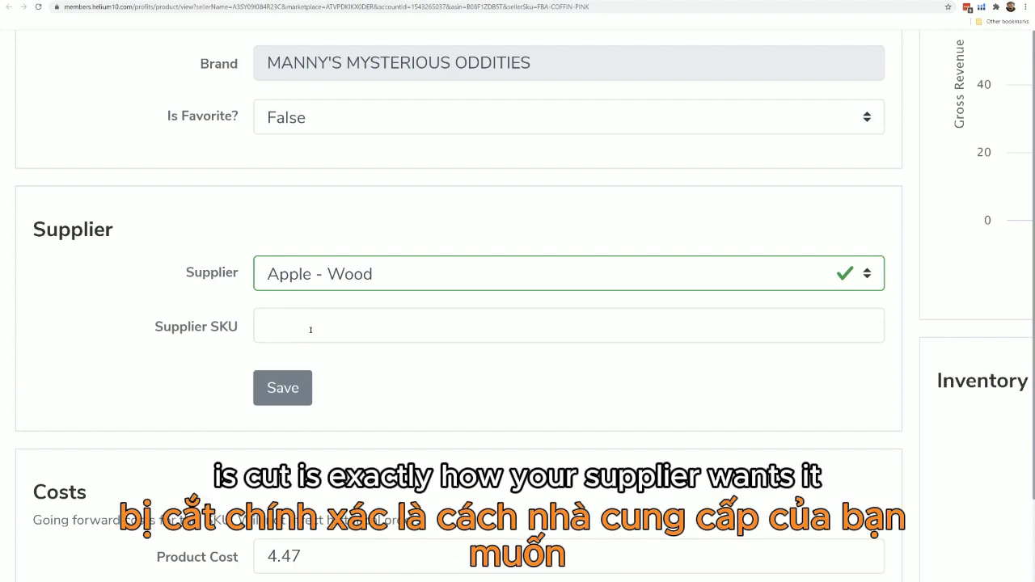
- Review the product's costs and the lead time description, and set the forecasting lead time to 75 days
scroll(307, 324, "down", 3)
scroll(296, 332, "down", 1)
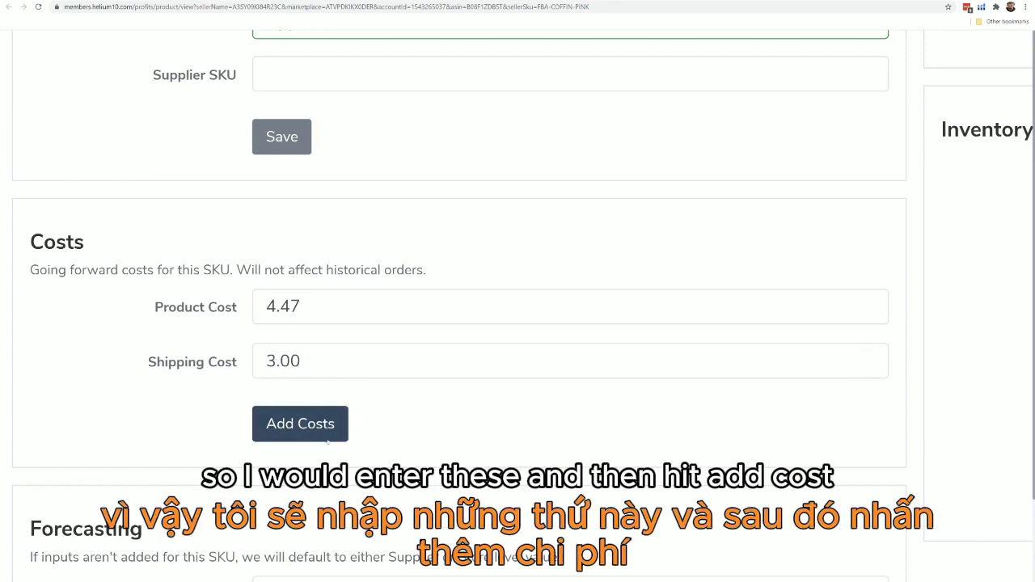
scroll(464, 468, "down", 5)
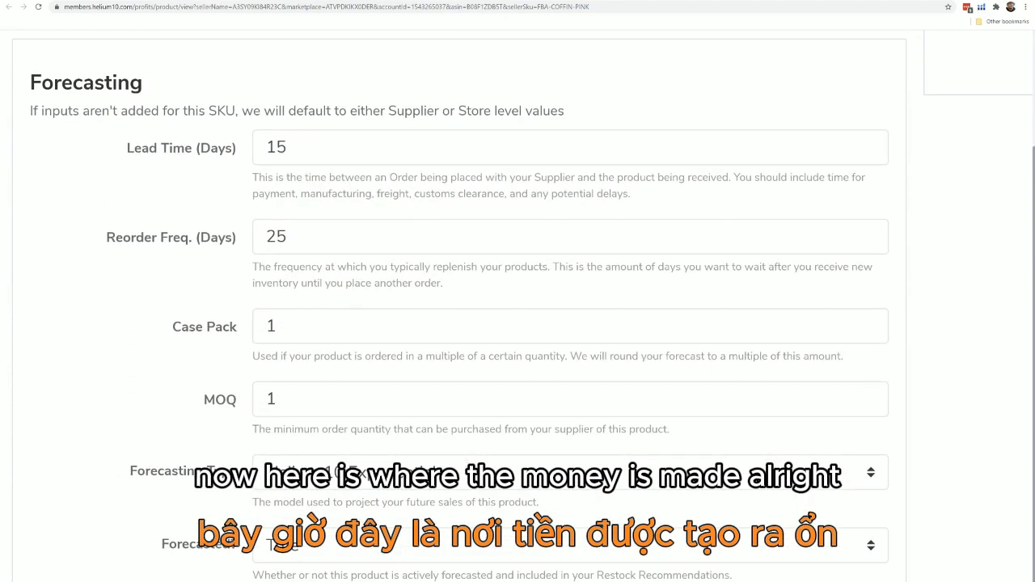
scroll(464, 457, "up", 2)
scroll(464, 457, "left", 1)
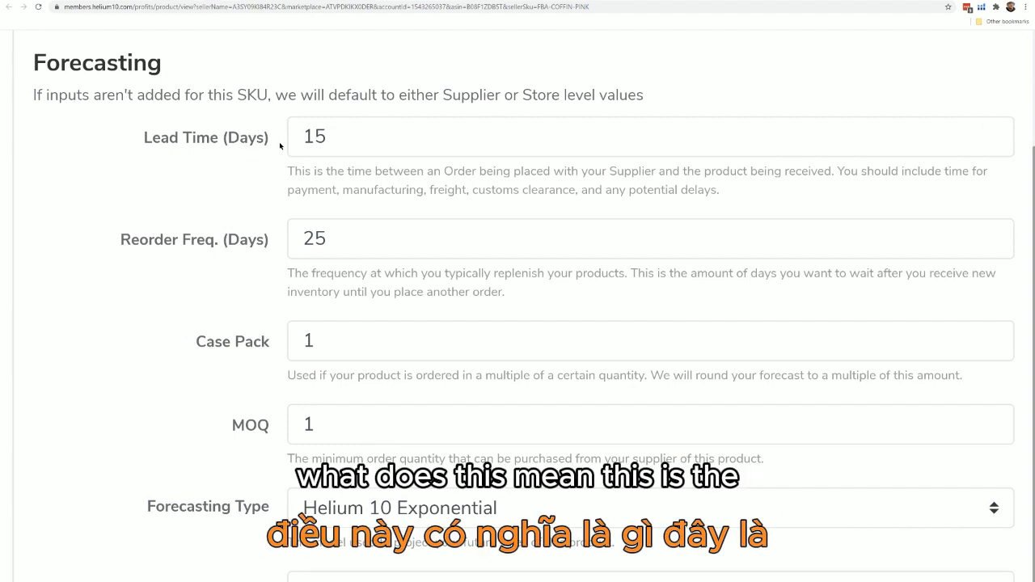
left_click_drag(302, 170, 639, 171)
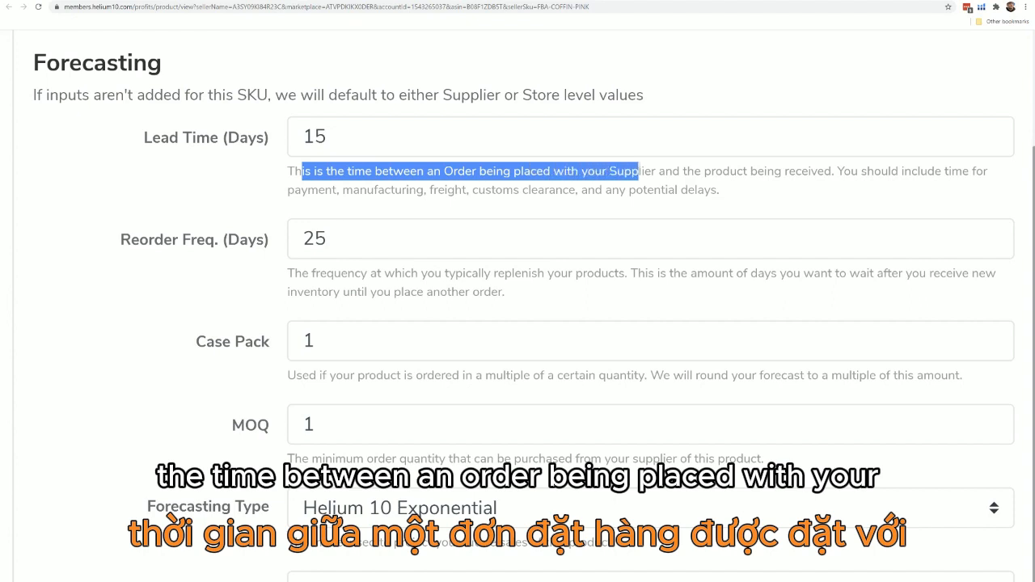
left_click(686, 185)
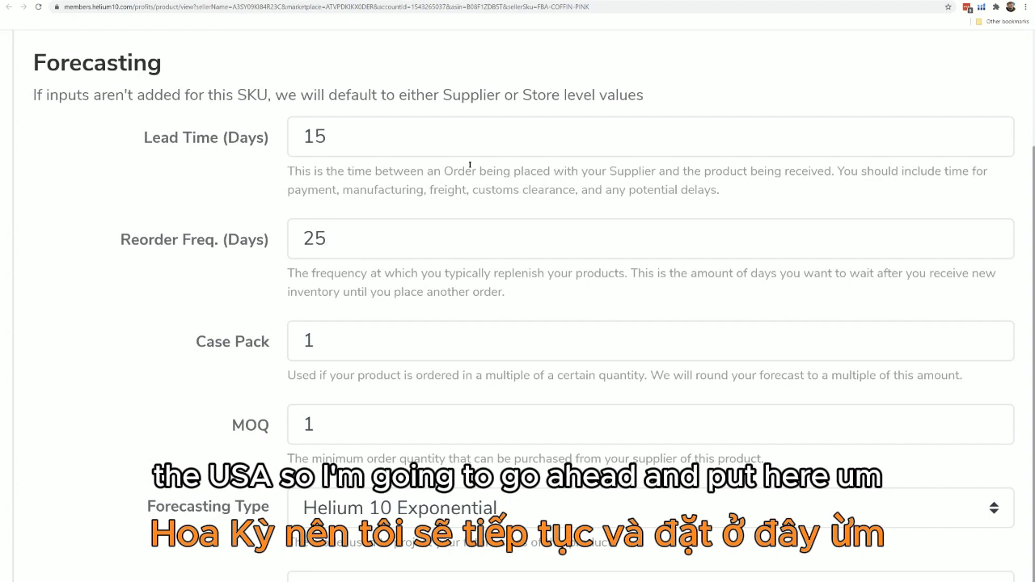
double_click(394, 150)
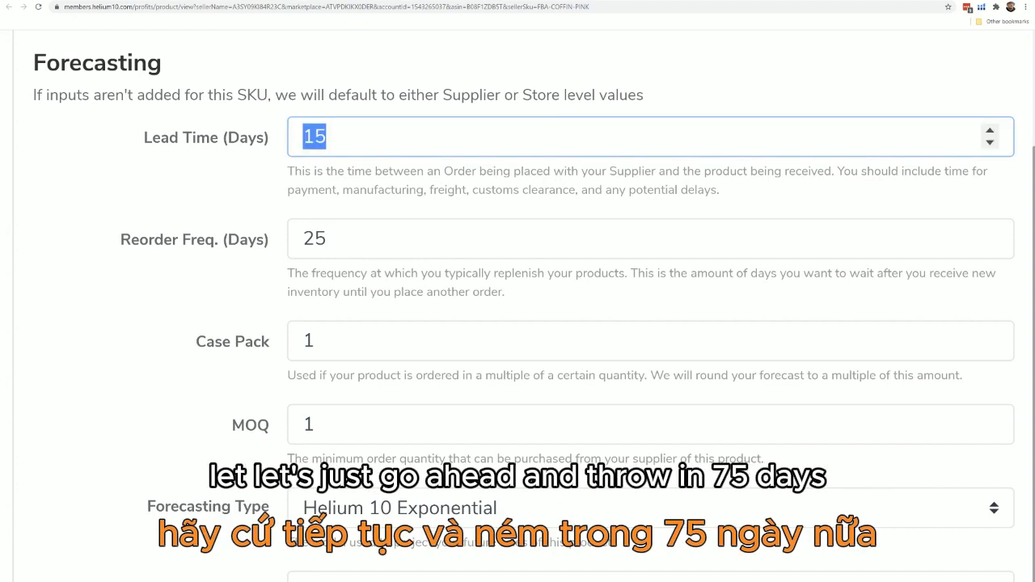
type("75")
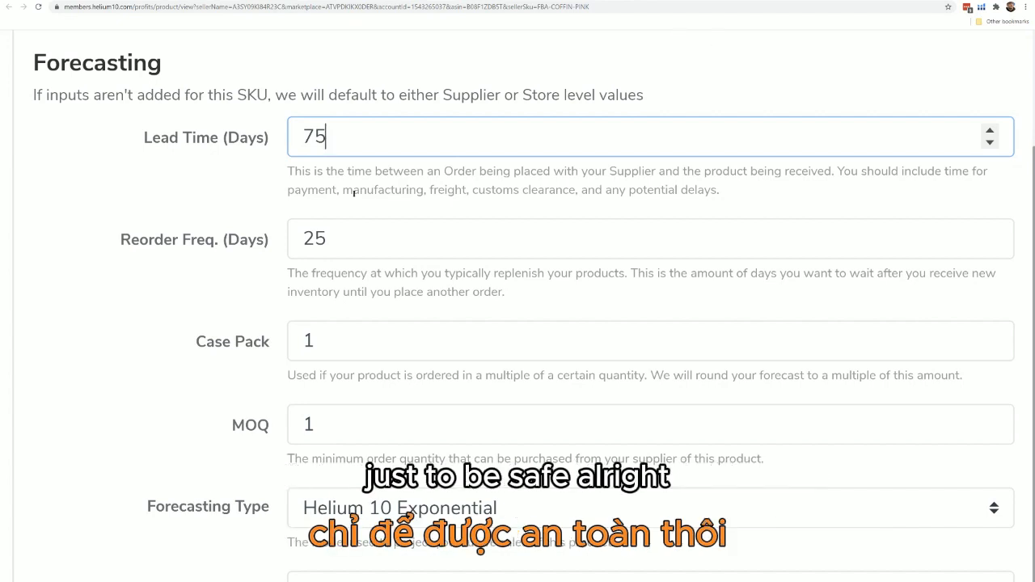
left_click(232, 270)
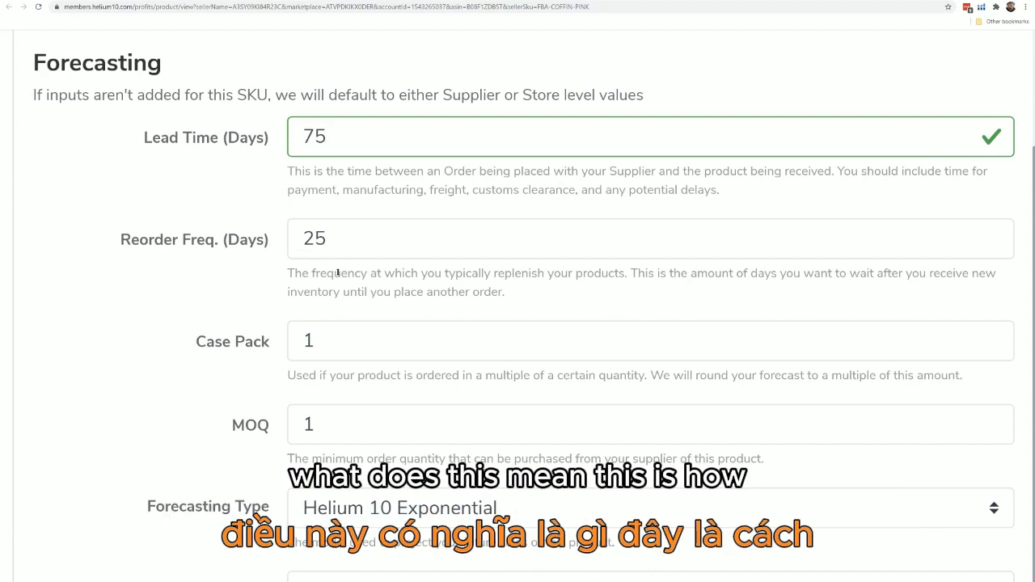
- Try reorder frequencies of 180 and 30 days for the product, and settle on 60 days
left_click_drag(490, 274, 628, 274)
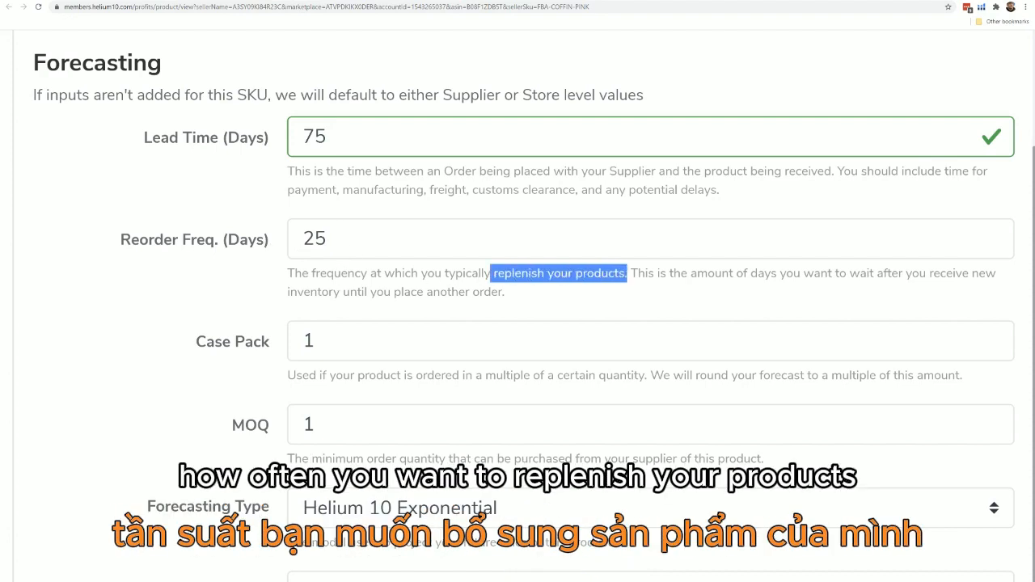
left_click(506, 291)
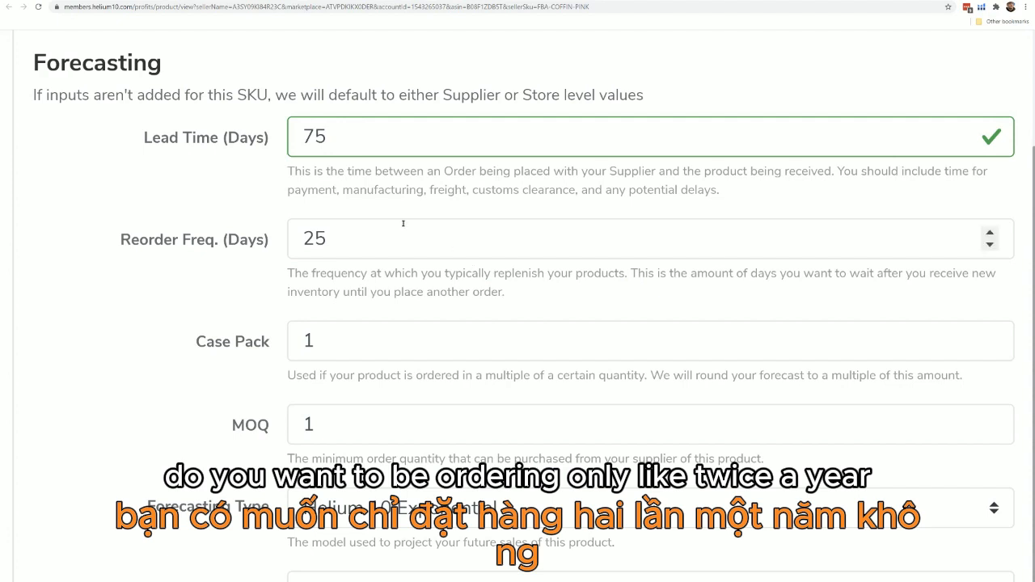
double_click(365, 237)
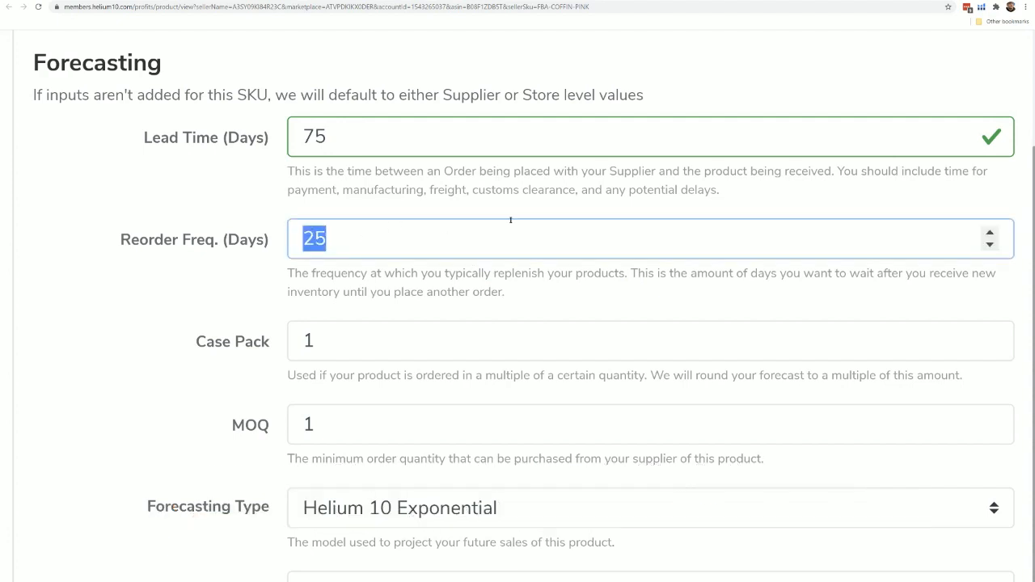
type("180")
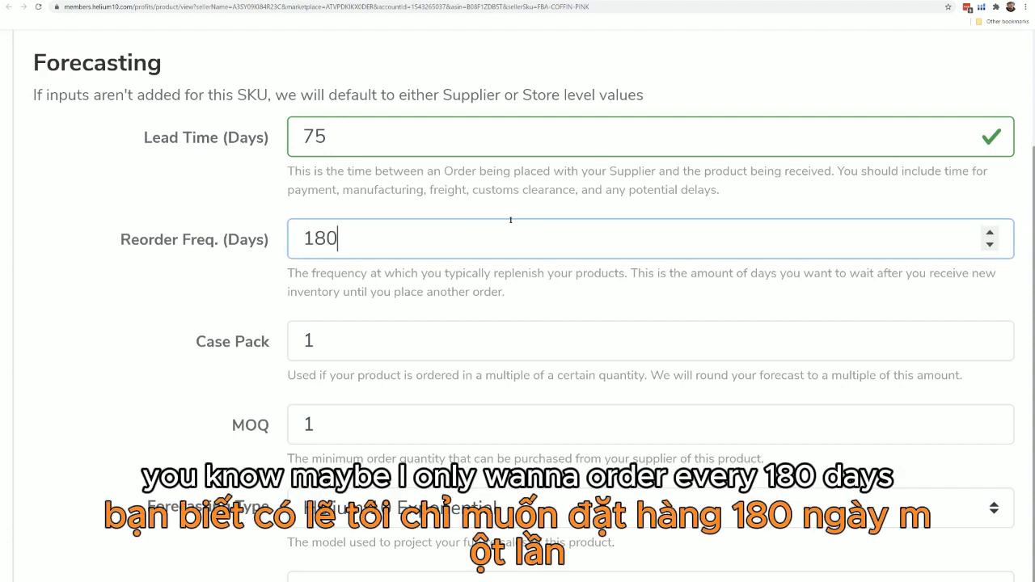
double_click(648, 234)
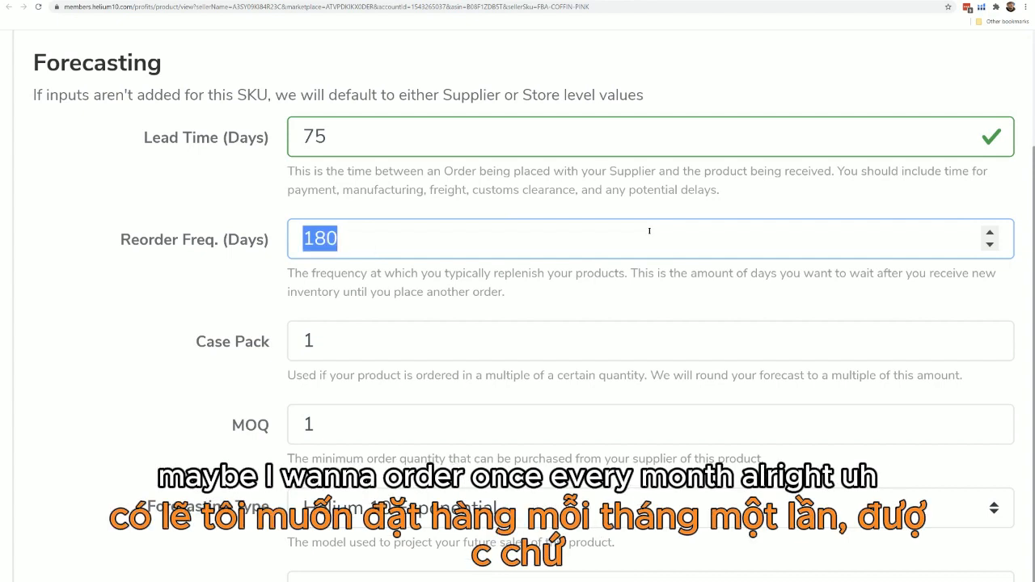
type("30")
double_click(456, 256)
type("60")
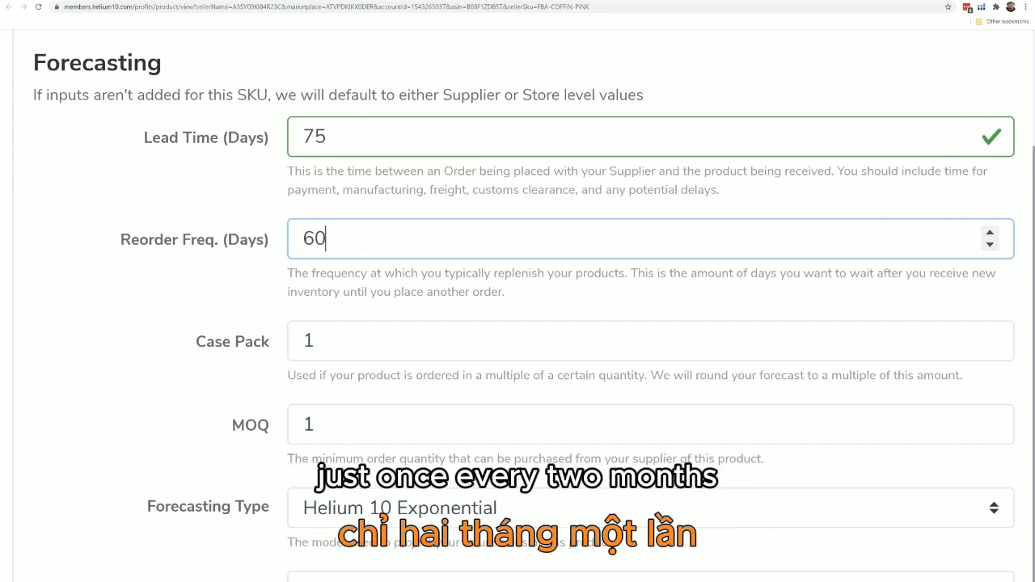
- Set the product's case pack to 10 units and correct it to 15
scroll(896, 237, "down", 2)
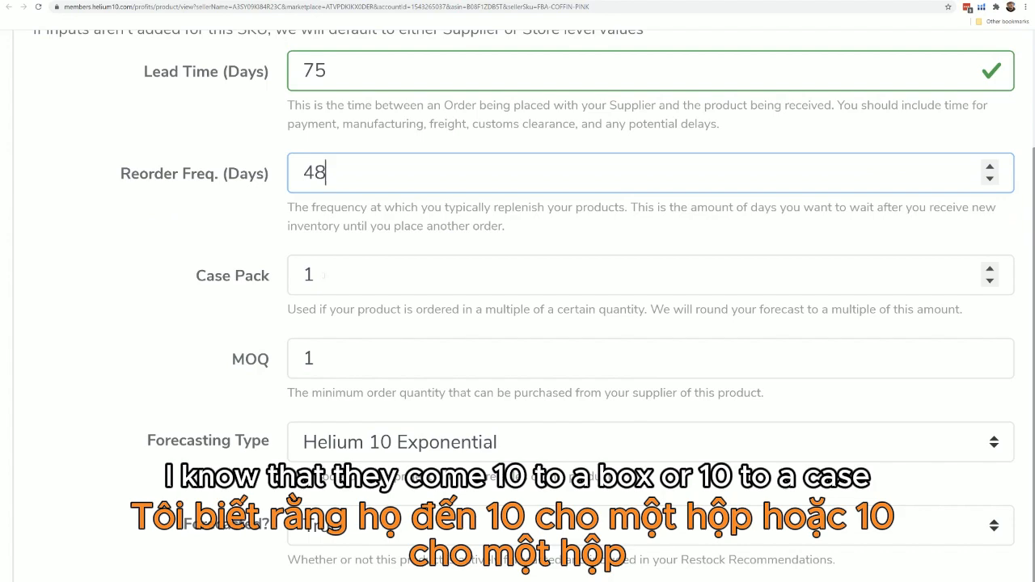
double_click(323, 275)
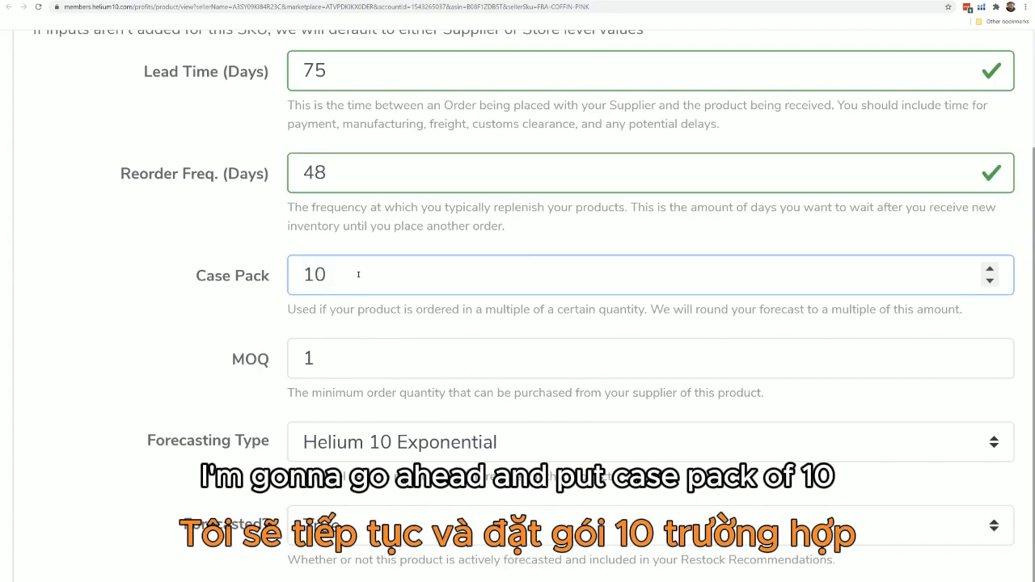
scroll(355, 319, "down", 1)
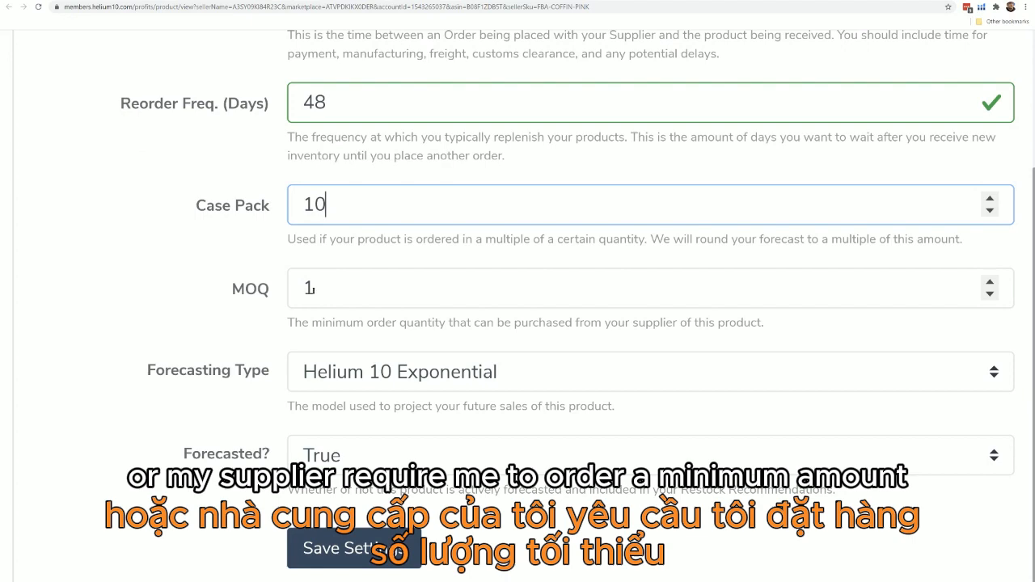
key("BackSpace")
type("2")
key("BackSpace")
type("5")
scroll(340, 201, "up", 4)
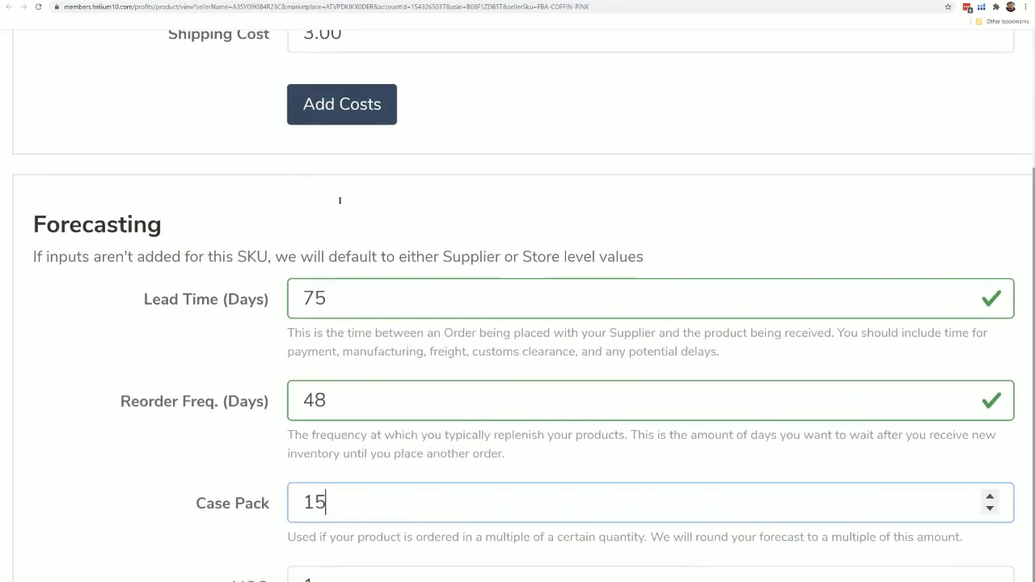
- Set the product's minimum order quantity (MOQ) to 150
scroll(339, 200, "down", 3)
key("Tab")
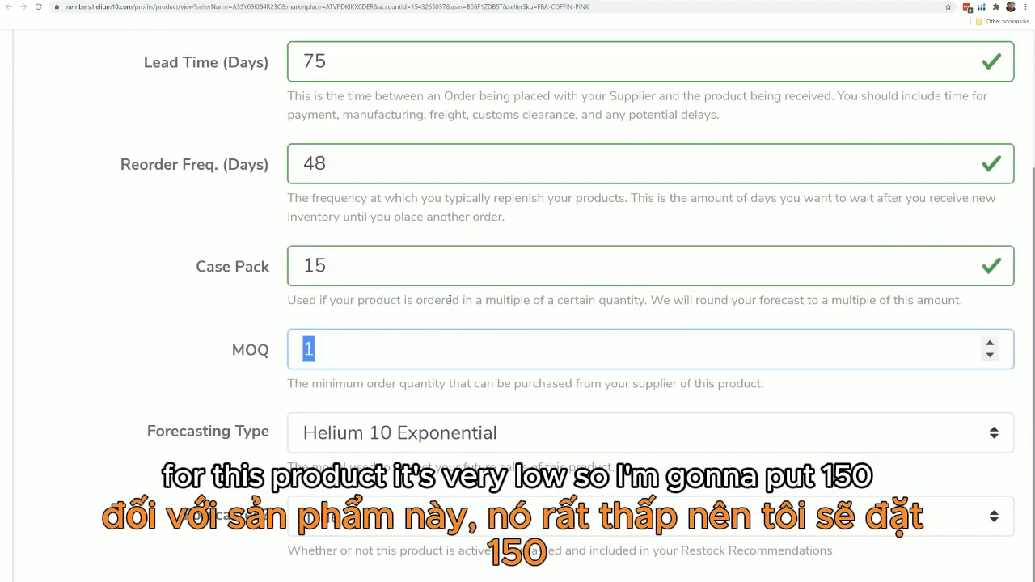
type("150")
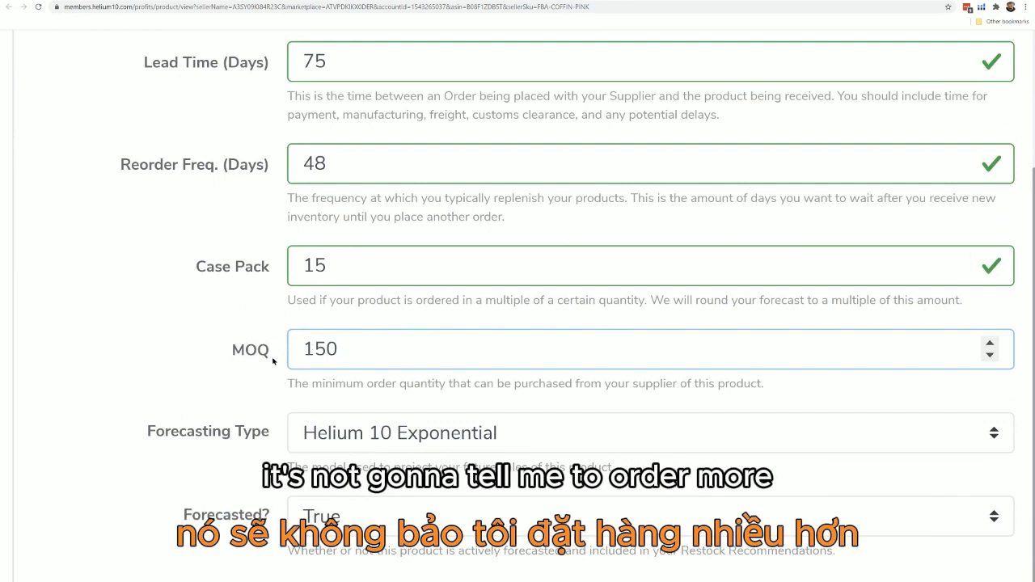
scroll(311, 368, "down", 6)
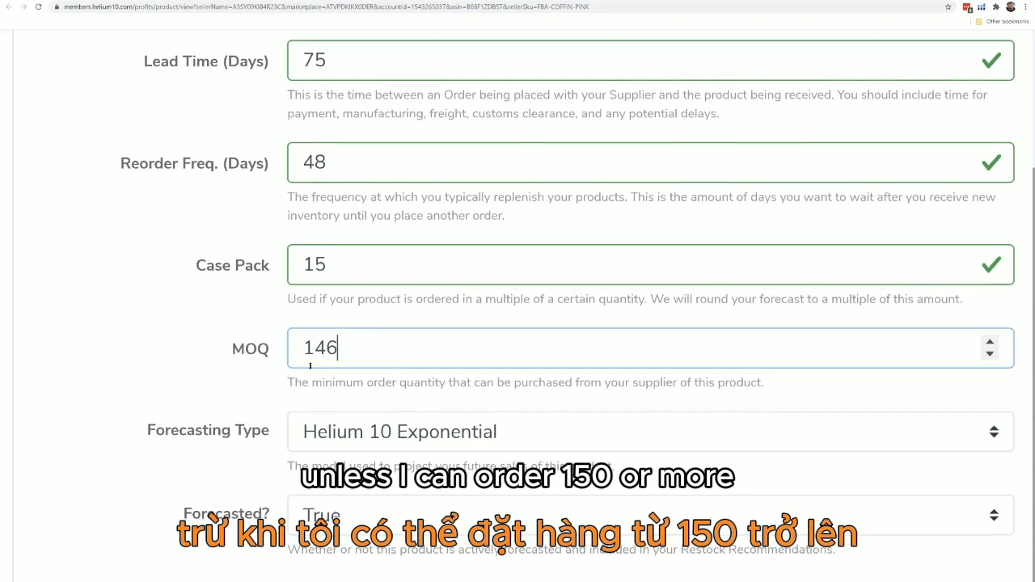
- Try Helium 10 Additive as the product's forecasting type and look over the sales velocity alternatives
scroll(431, 368, "down", 1)
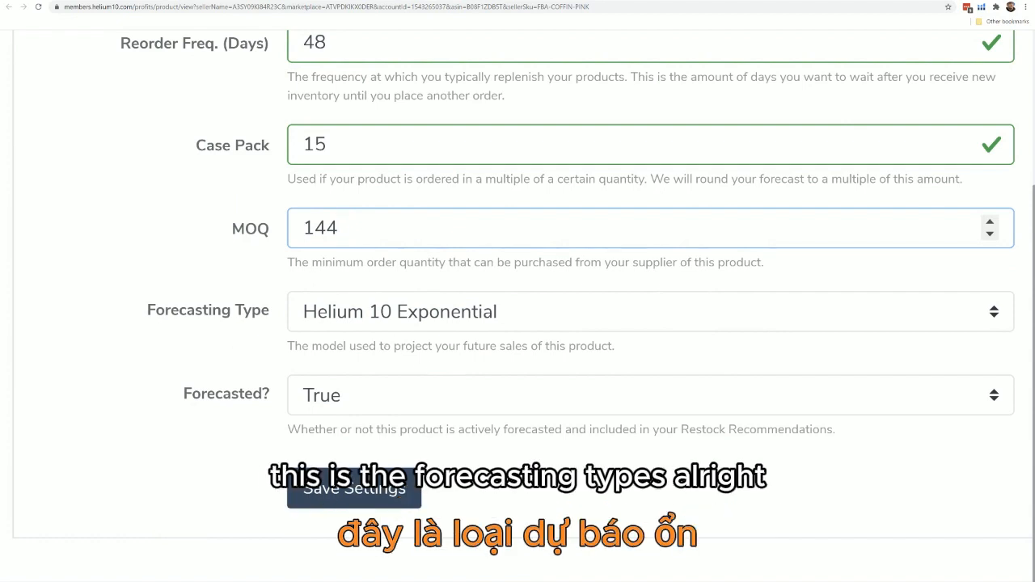
left_click(394, 345)
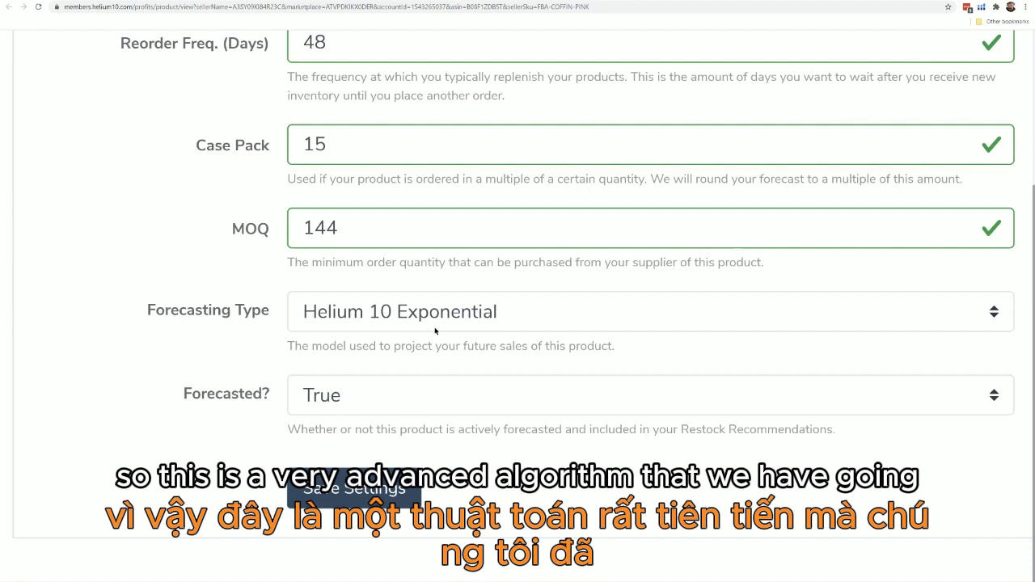
left_click(488, 315)
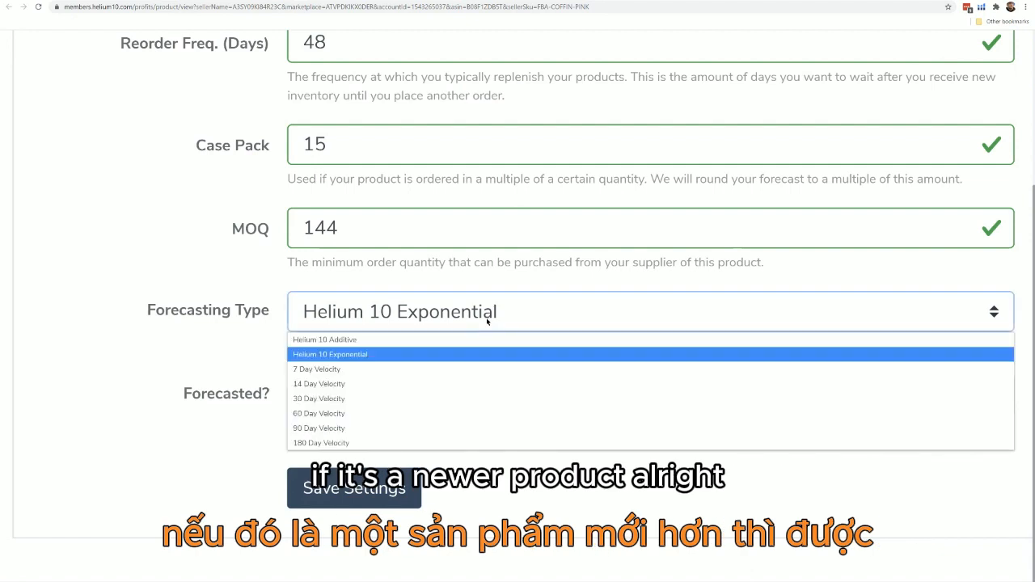
left_click(349, 341)
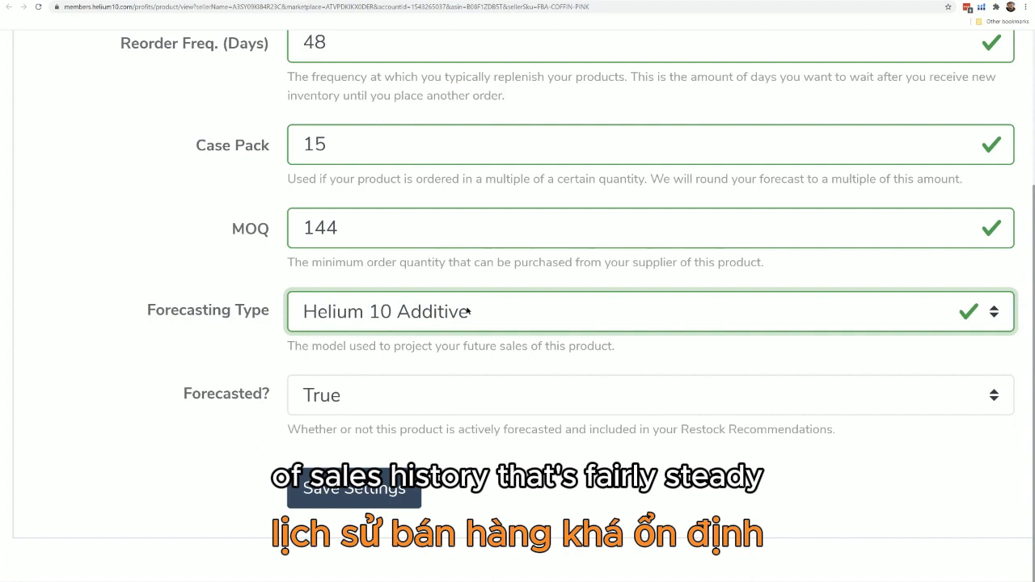
left_click(467, 312)
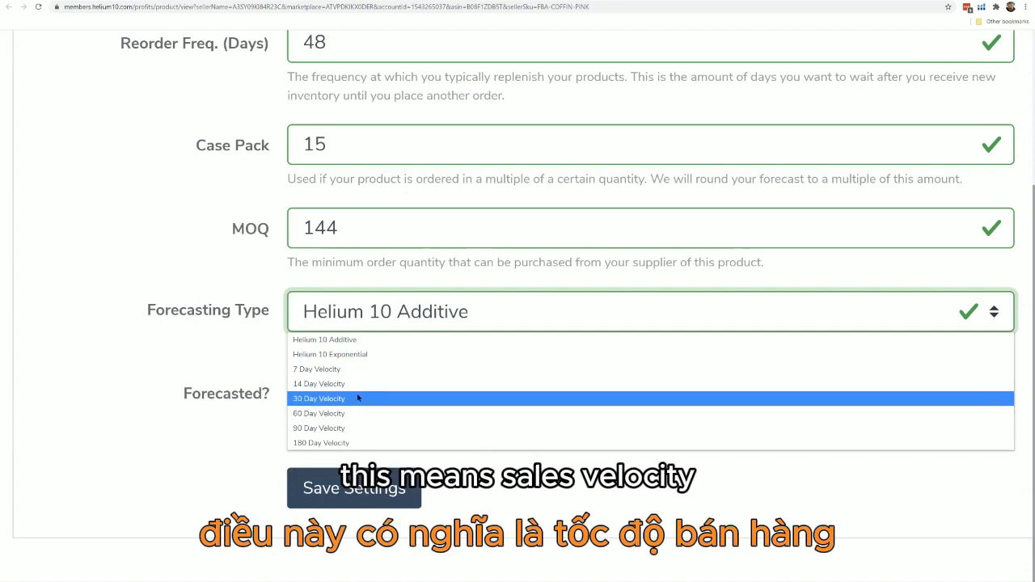
left_click(383, 339)
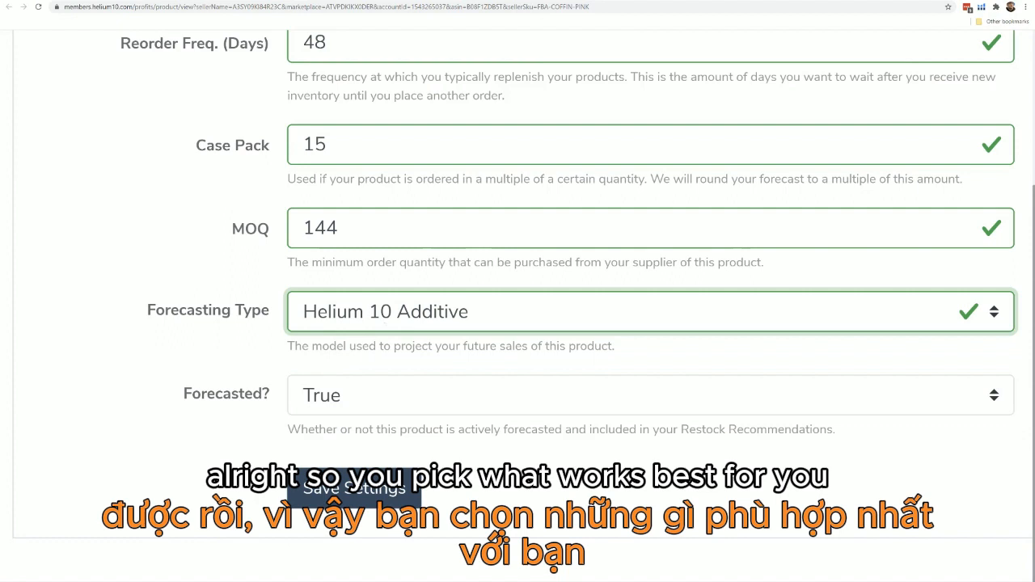
- Set the product's forecasting type to Helium 10 Exponential and save the forecasting settings
left_click(383, 322)
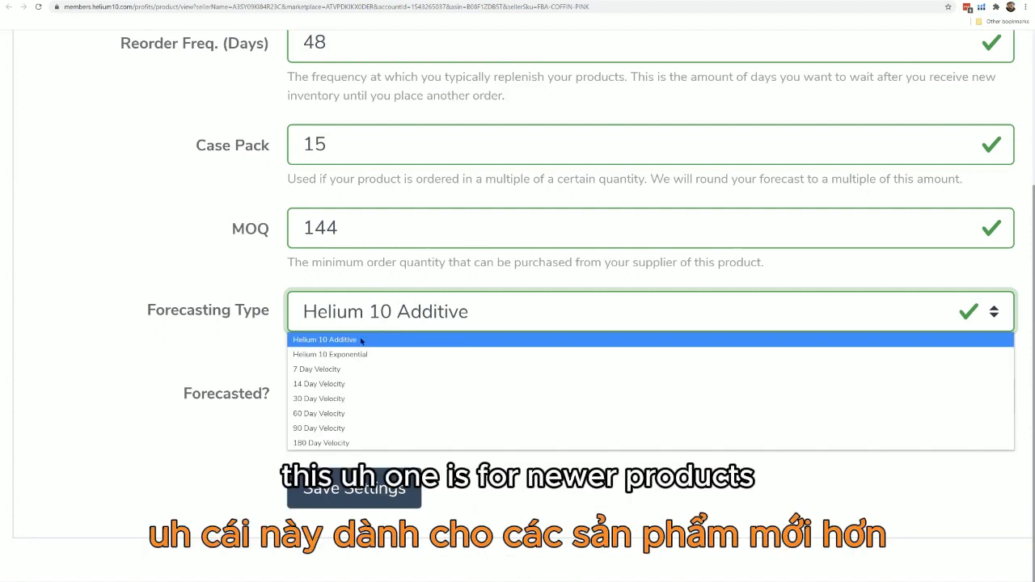
left_click(378, 354)
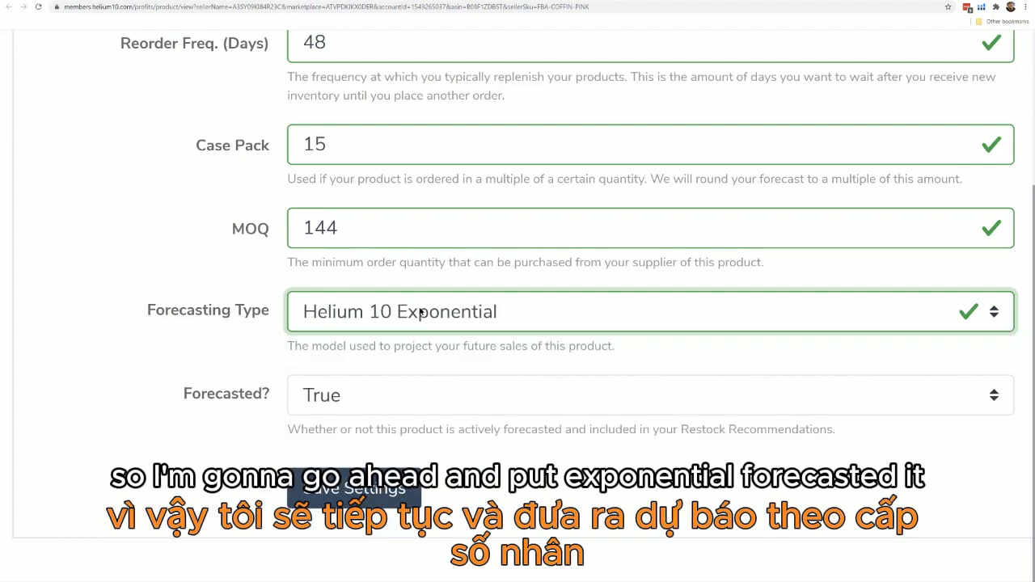
scroll(421, 308, "down", 1)
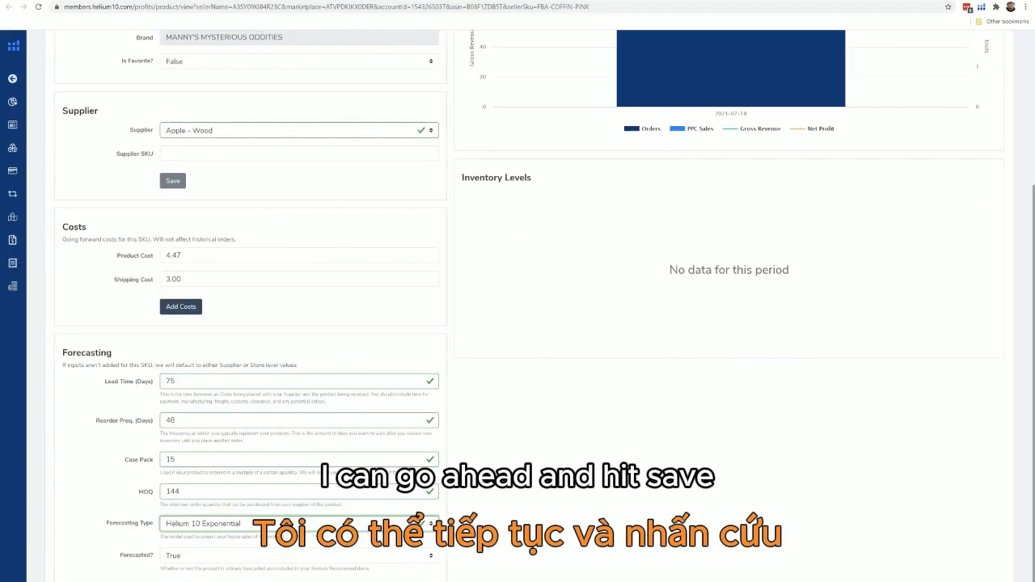
left_click(186, 581)
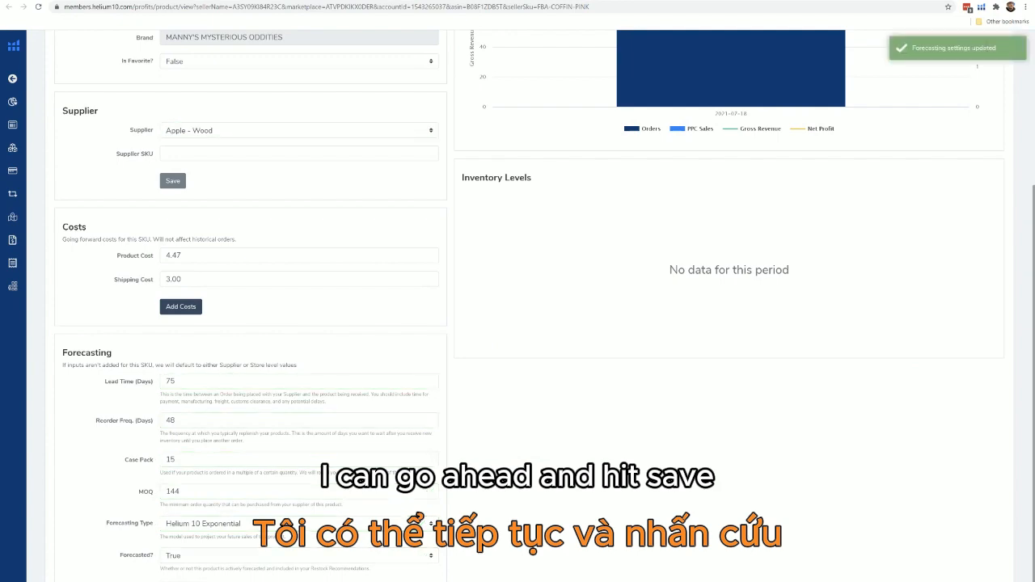
- Return to the Restock Suggestions list and refresh the forecast for the FBA-COFFIN-PINK SKU
left_click(356, 0)
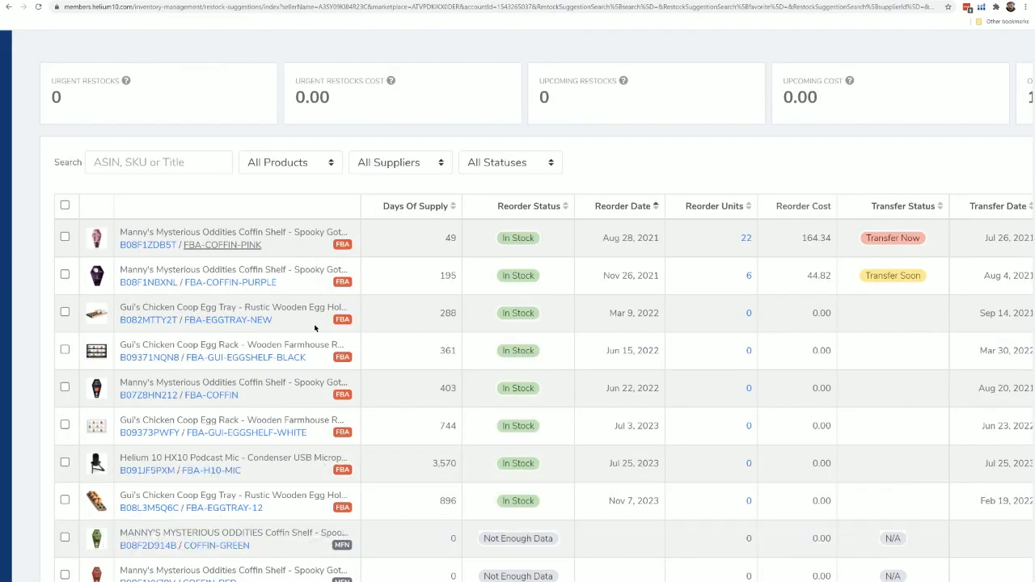
scroll(316, 328, "down", 5)
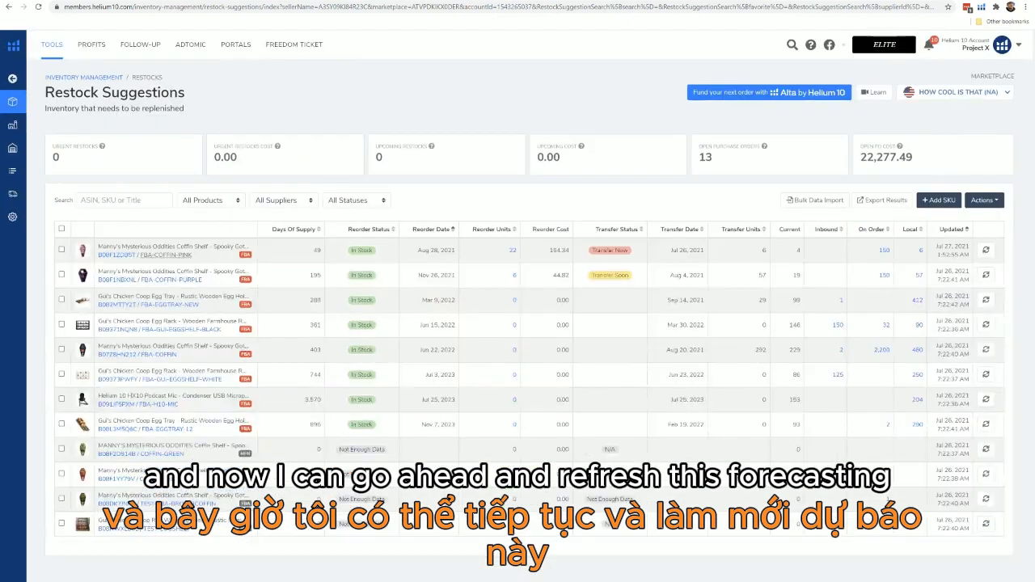
left_click(985, 250)
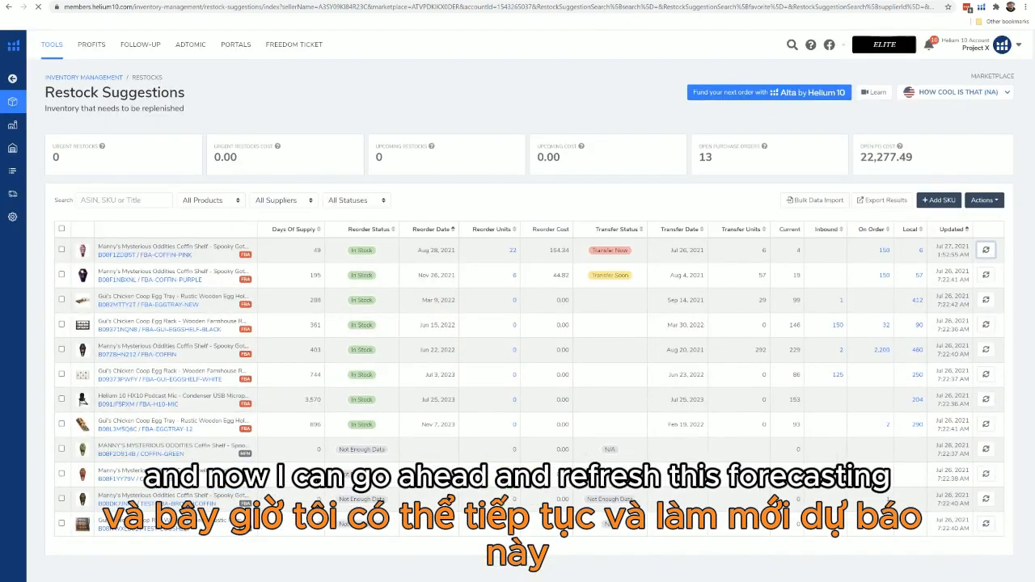